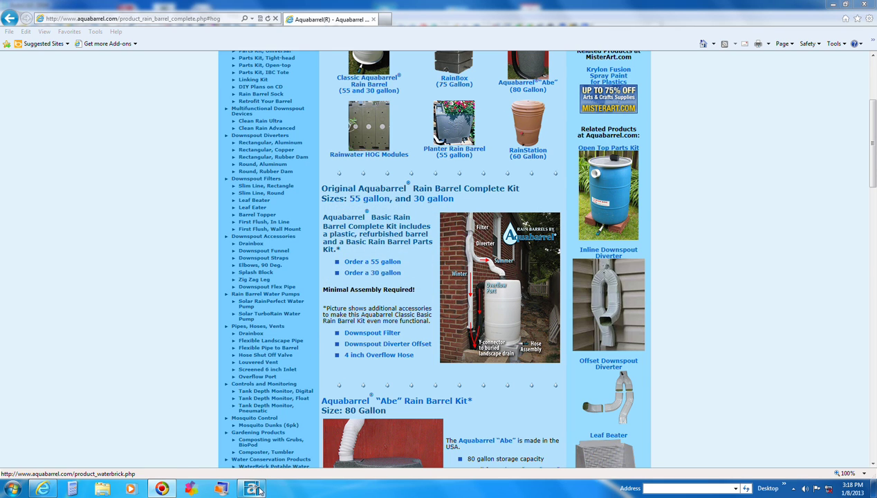
Close the c301GRADE5b grading drawing in AutoCAD, discarding its unsaved changes
click(253, 490)
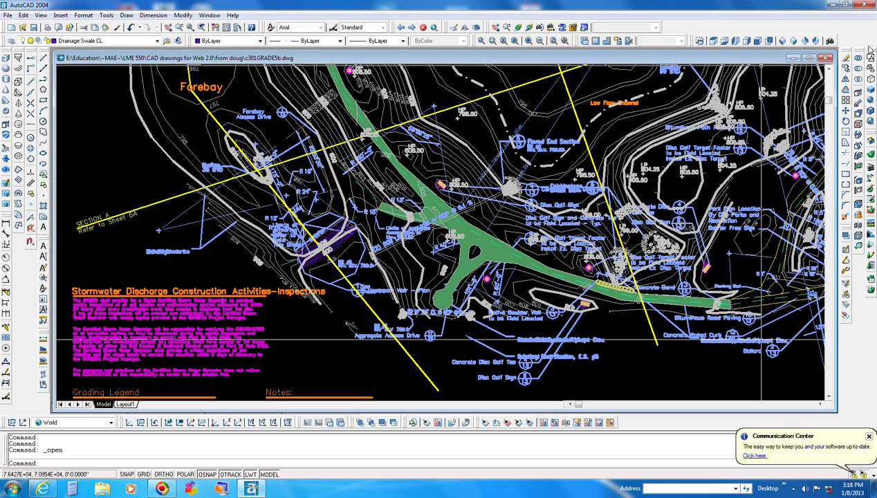
click(827, 59)
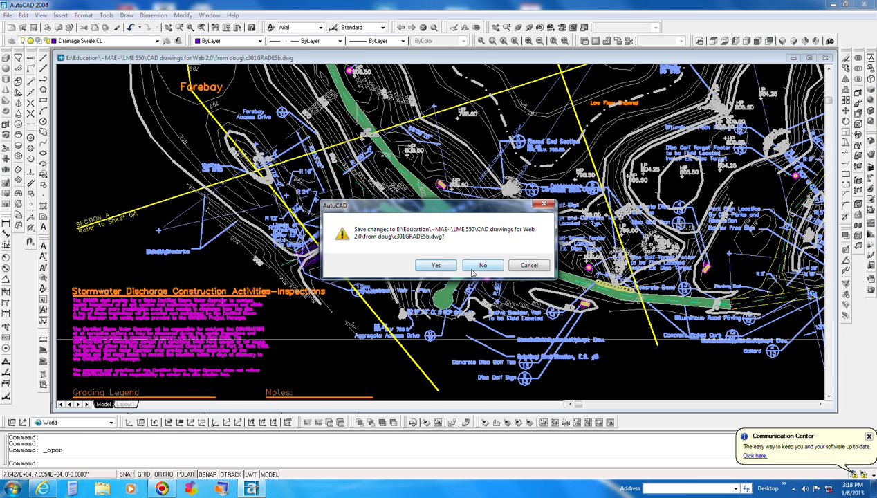
click(483, 266)
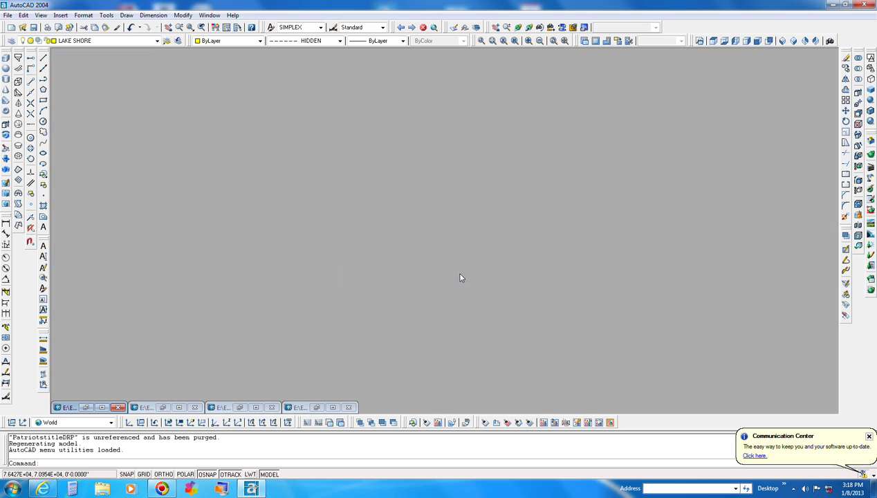
Maximize SW-1.dwg and frame the two (E) BLDG. outlines beside the woods
click(101, 408)
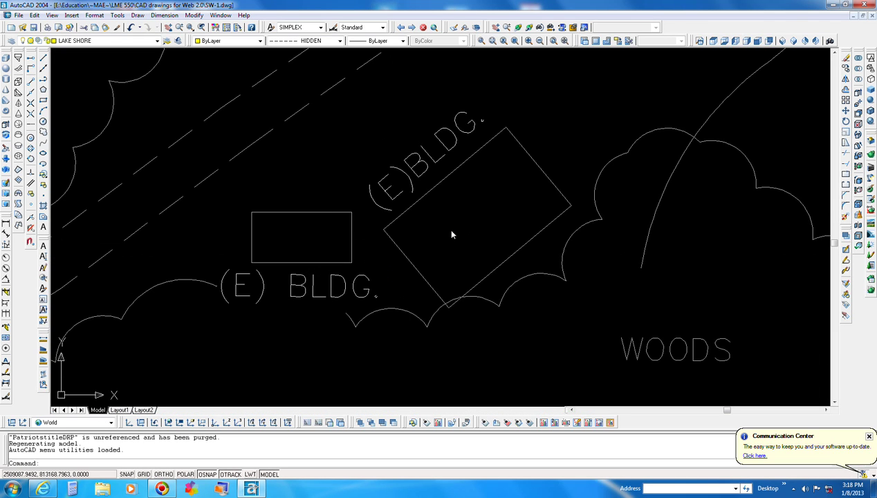
scroll(461, 194, down, 3)
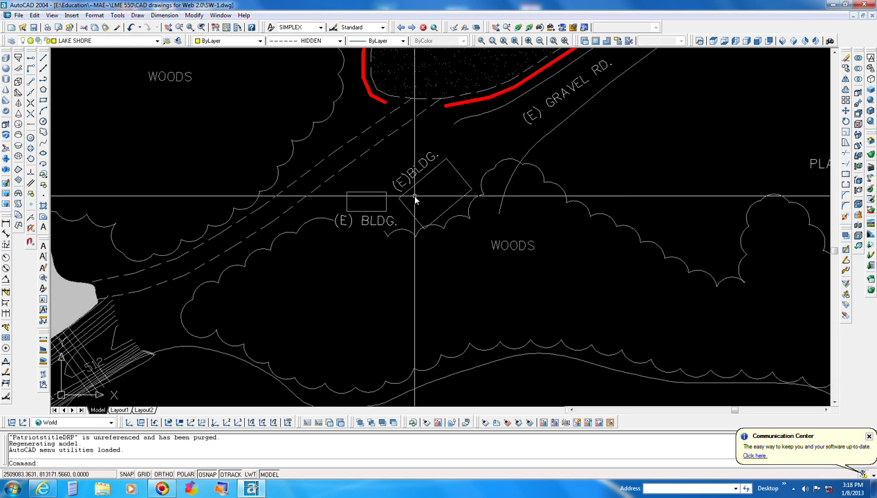
scroll(432, 193, up, 4)
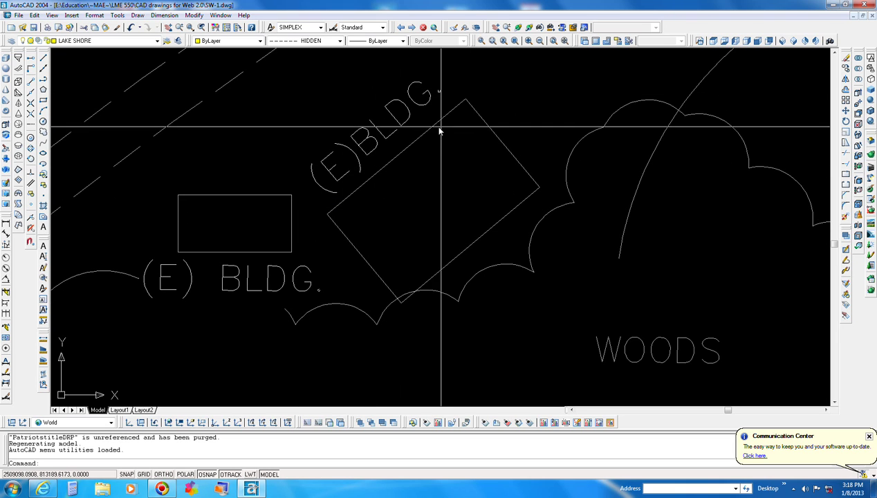
scroll(442, 126, up, 3)
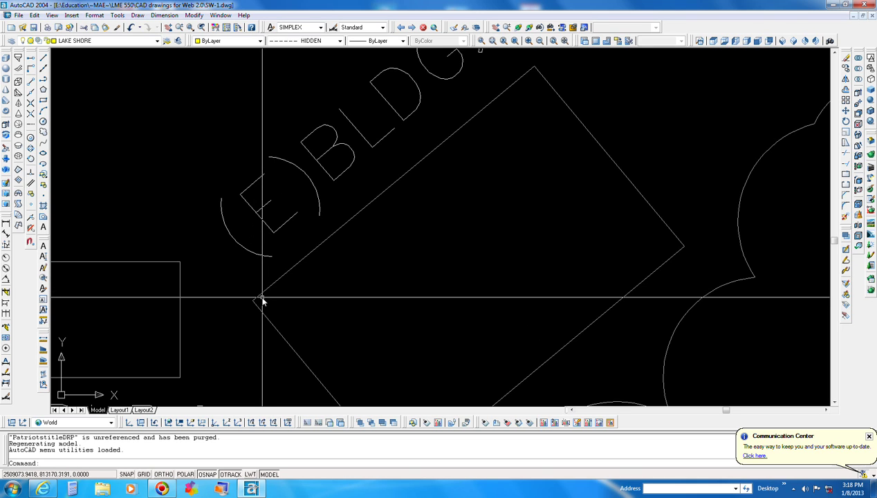
mouse_move(280, 299)
middle_down()
mouse_move(305, 277)
mouse_move(419, 271)
middle_up()
scroll(305, 277, down, 4)
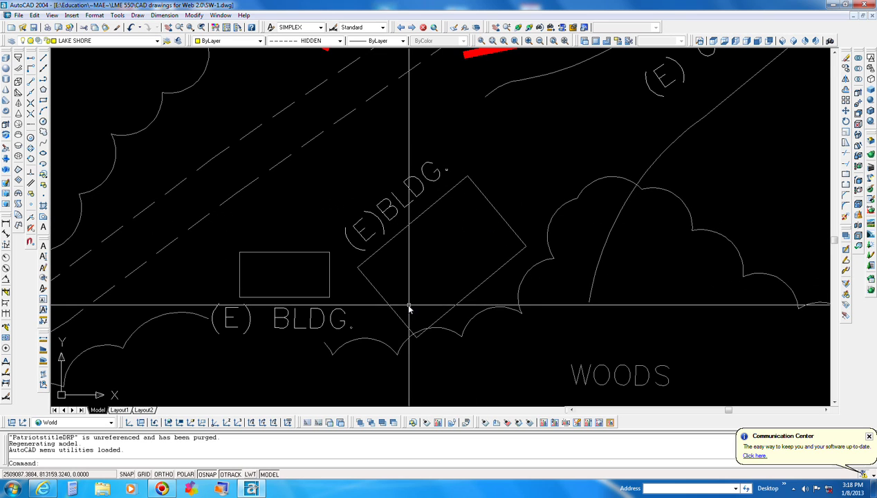
click(6, 246)
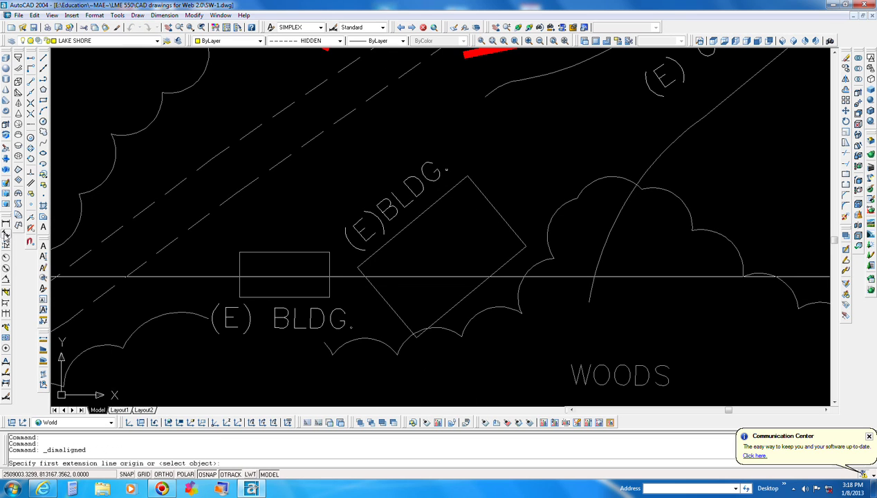
click(358, 266)
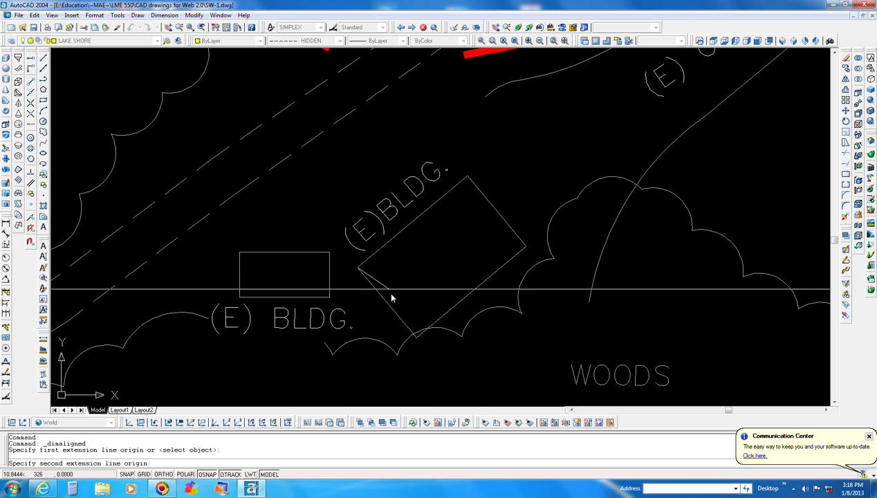
click(415, 338)
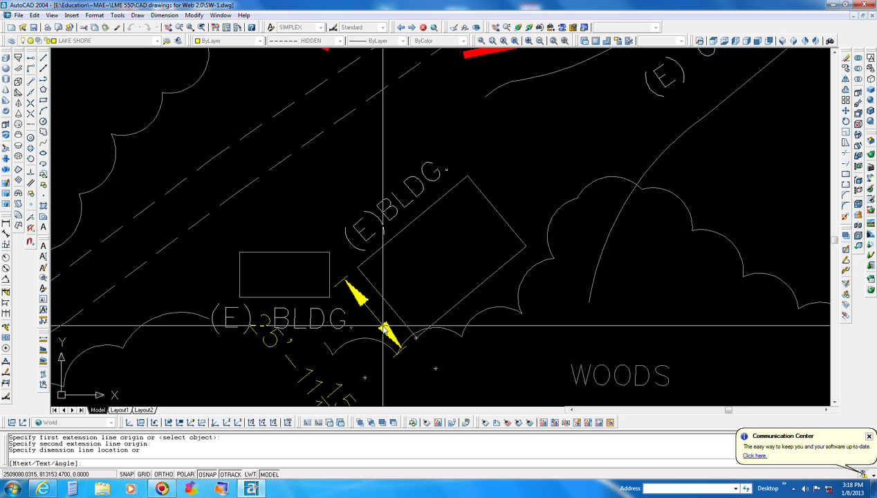
scroll(384, 322, down, 3)
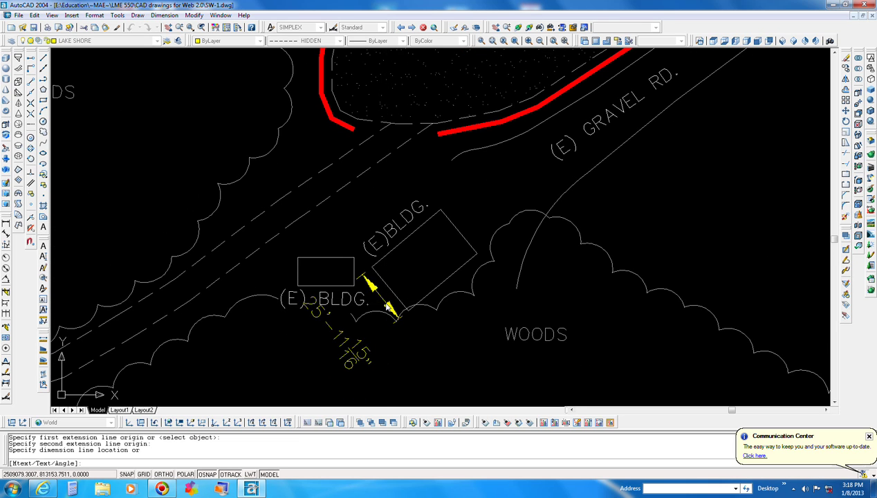
key(Escape)
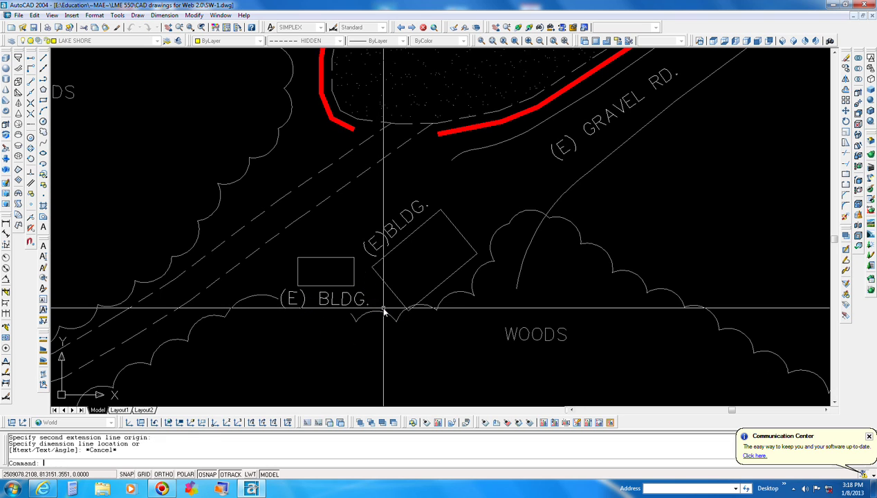
click(11, 27)
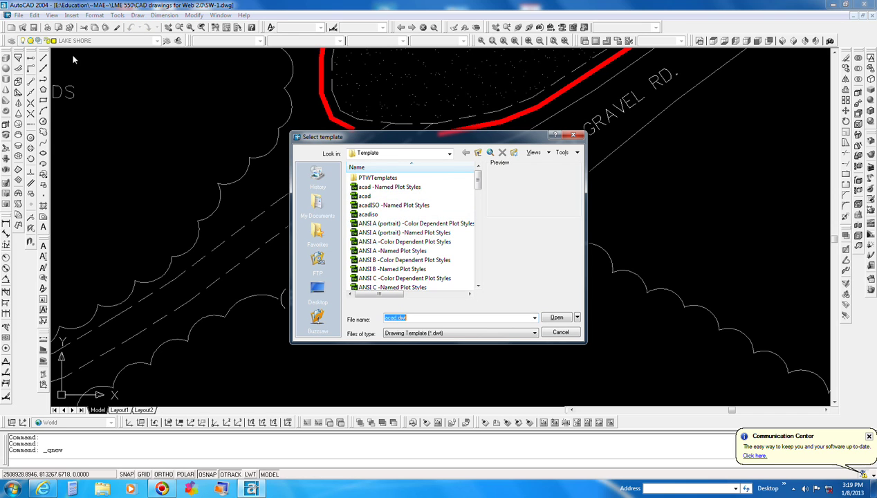
Create Drawing2 from the 'ANSI B -Named Plot Styles' template
drag(426, 142, 416, 93)
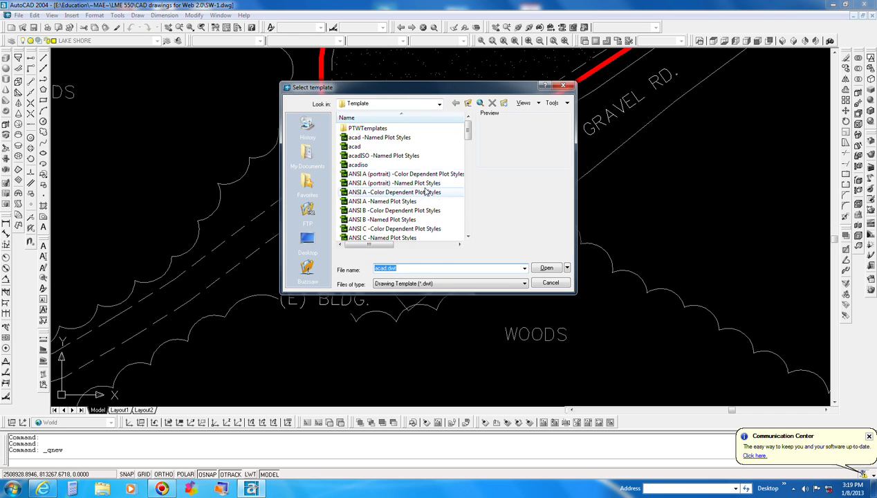
click(377, 220)
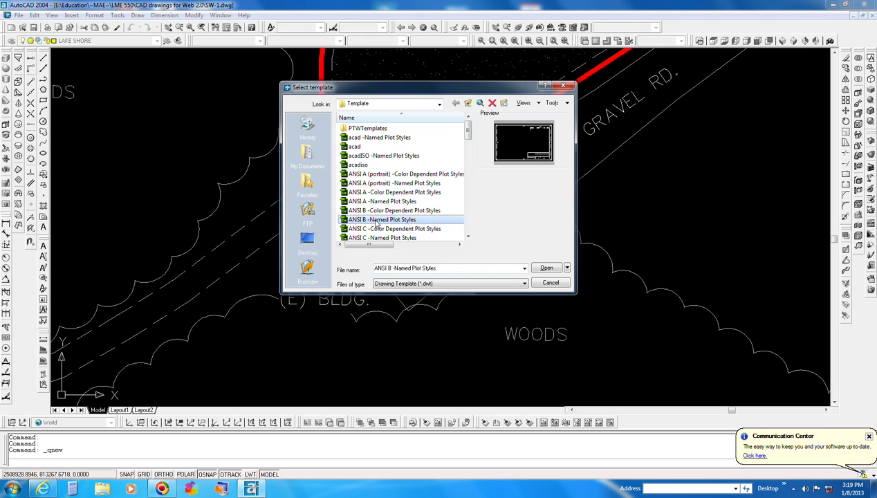
click(547, 269)
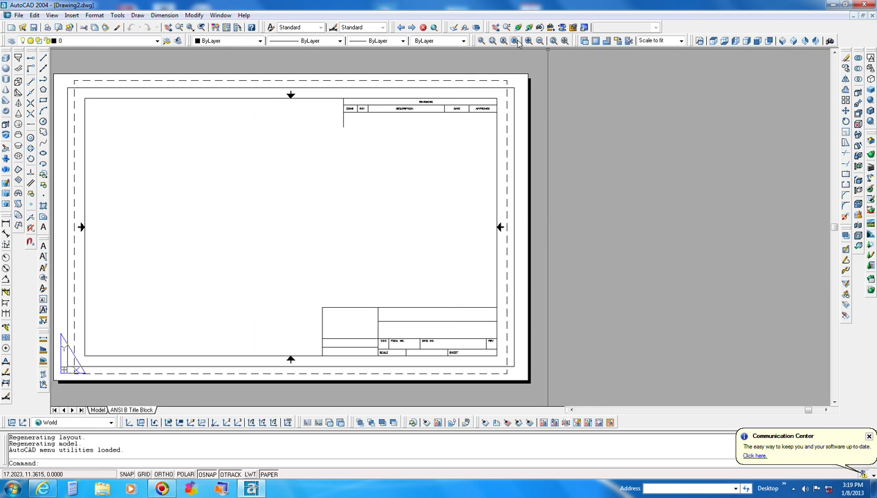
Zoom to the extents of the ANSI B title block and activate its viewport in model space
click(564, 41)
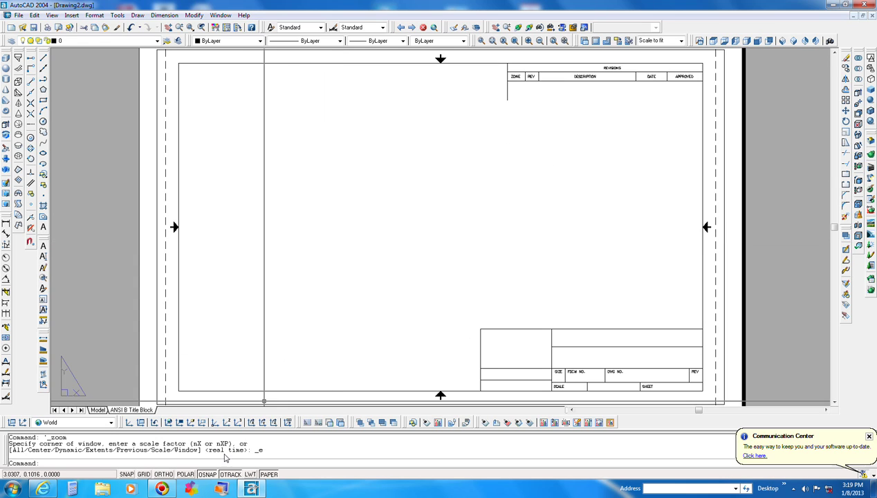
double_click(330, 208)
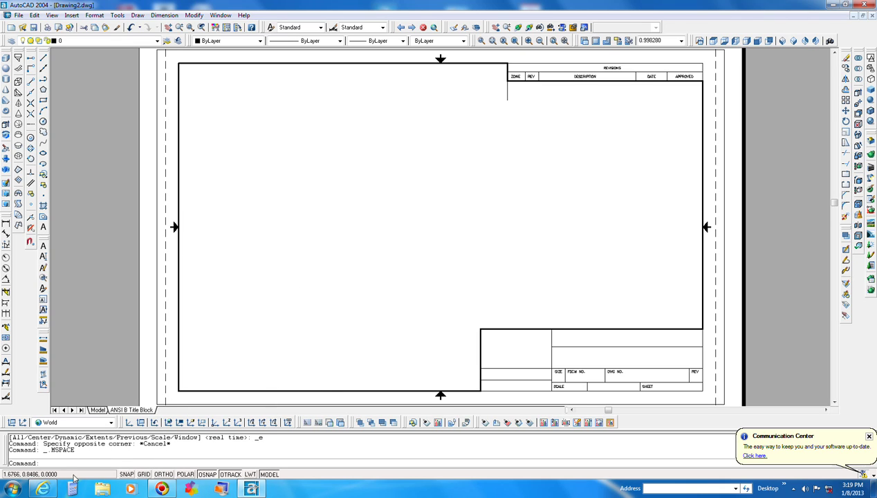
click(10, 490)
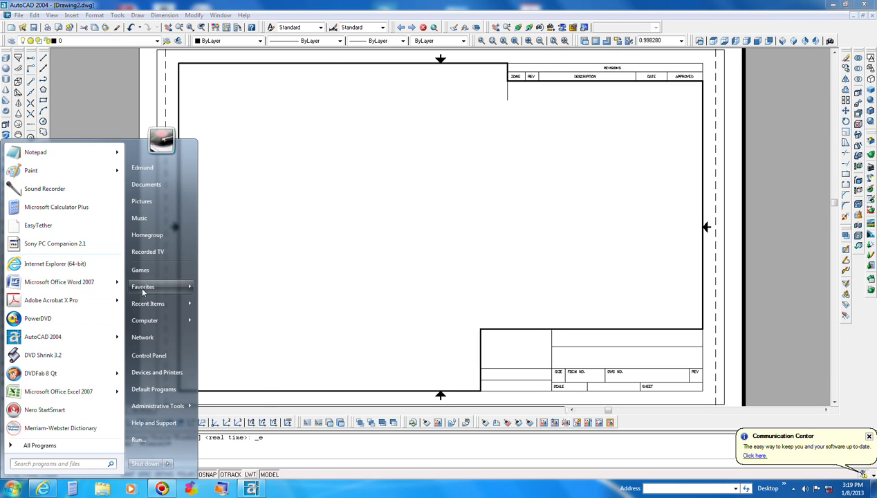
Open gutter_kstyle_sizes.pdf from E:\Education\~MAE~\LME 550\CAD drawings for Web 2.0
mouse_move(176, 322)
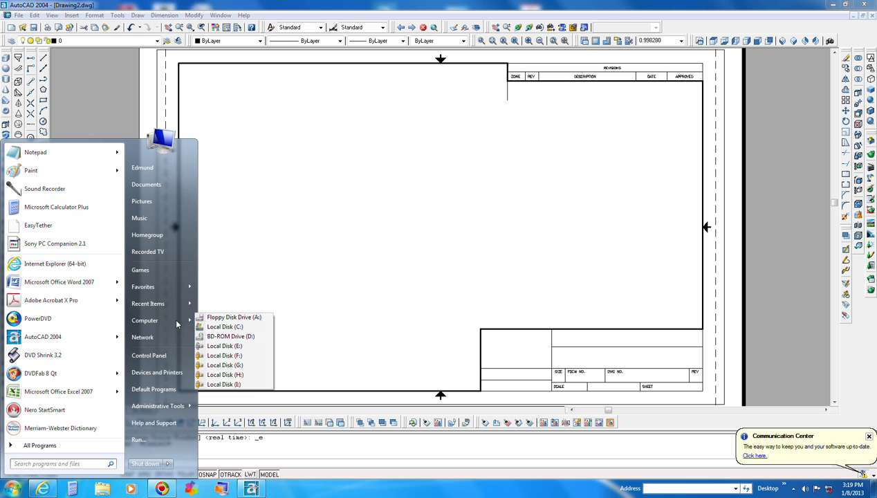
click(236, 347)
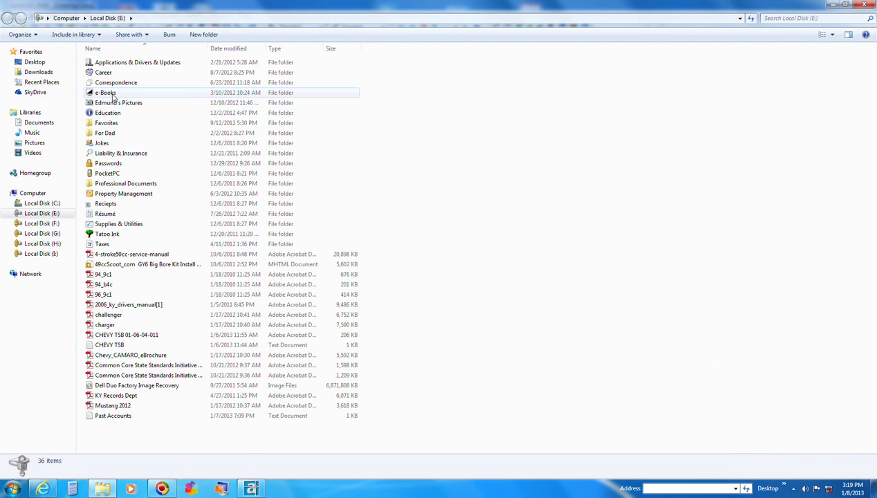
click(101, 114)
double_click(101, 115)
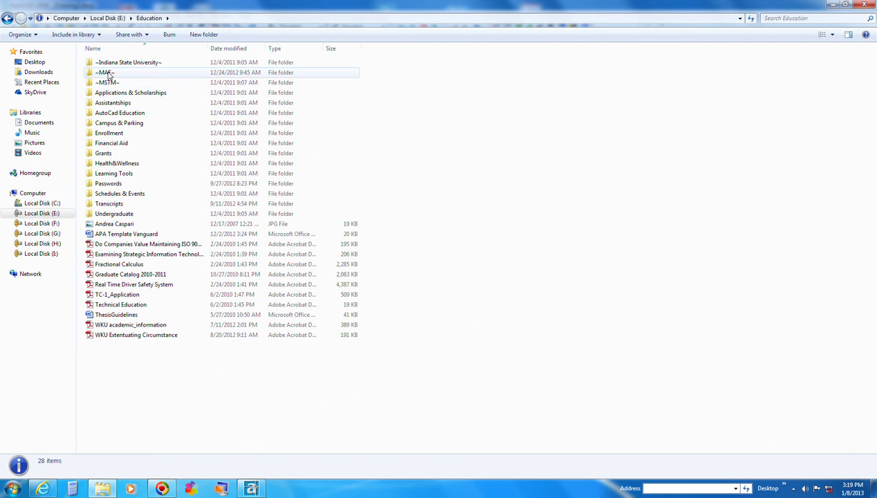
double_click(108, 81)
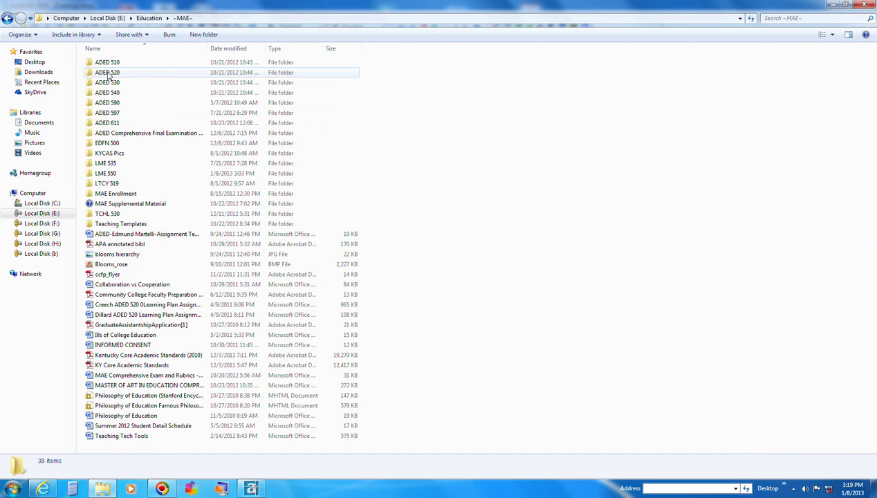
double_click(108, 174)
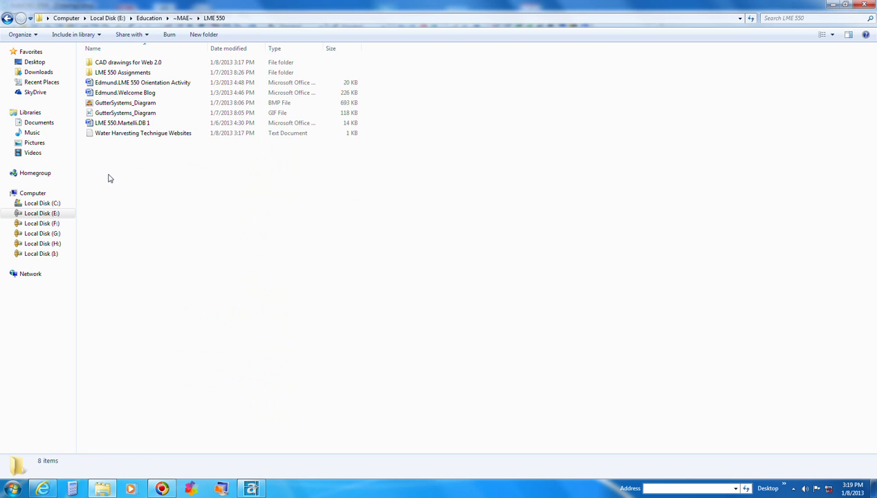
double_click(105, 62)
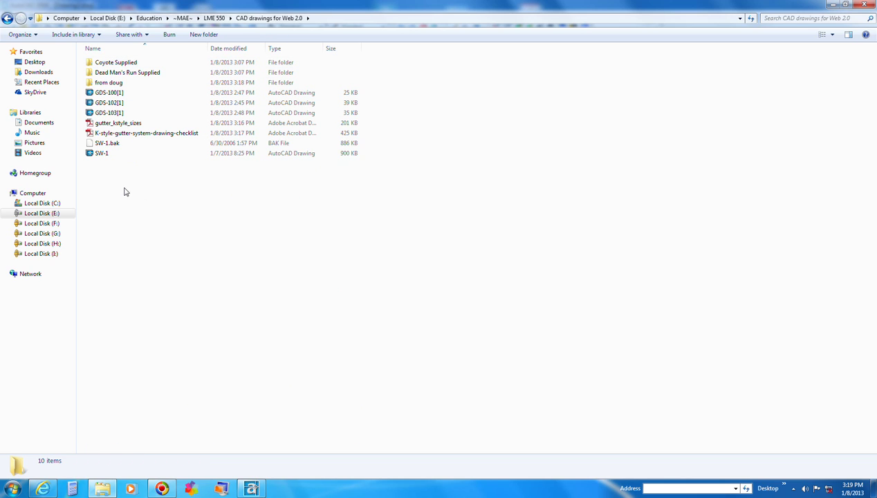
double_click(119, 124)
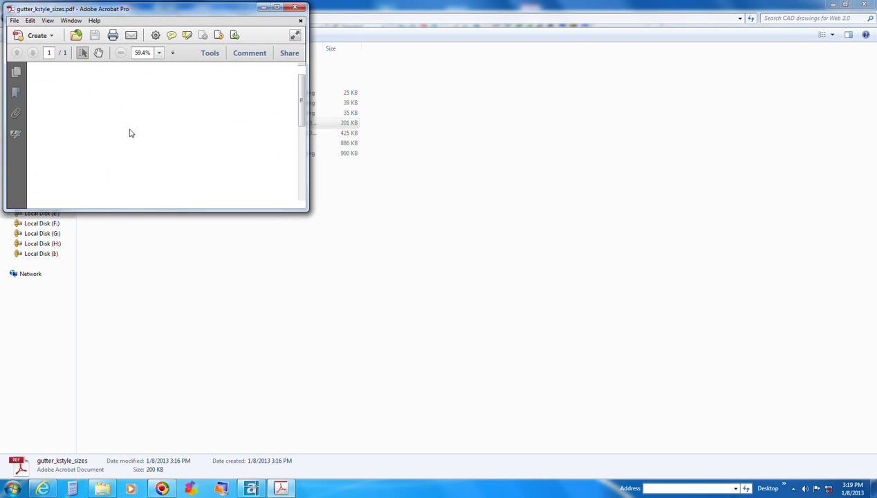
Maximize Acrobat and view the K-STYLE GUTTER SIZES sheet at 100% zoom
click(278, 8)
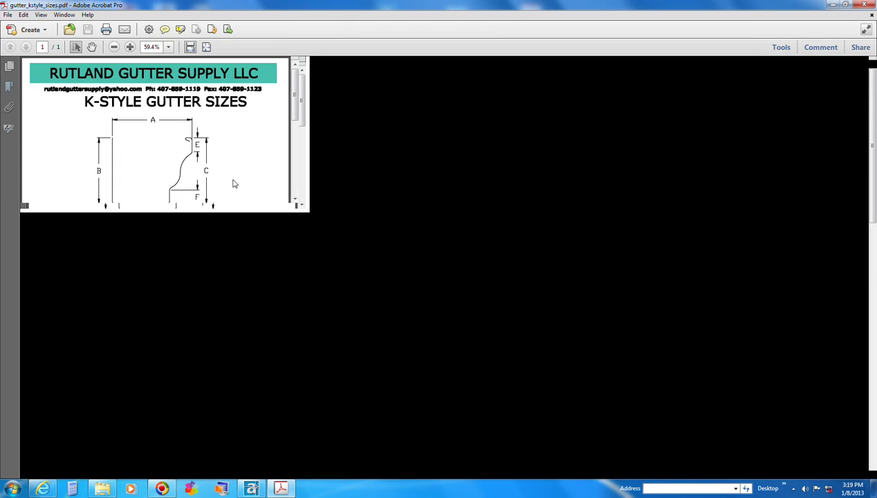
scroll(369, 286, down, 3)
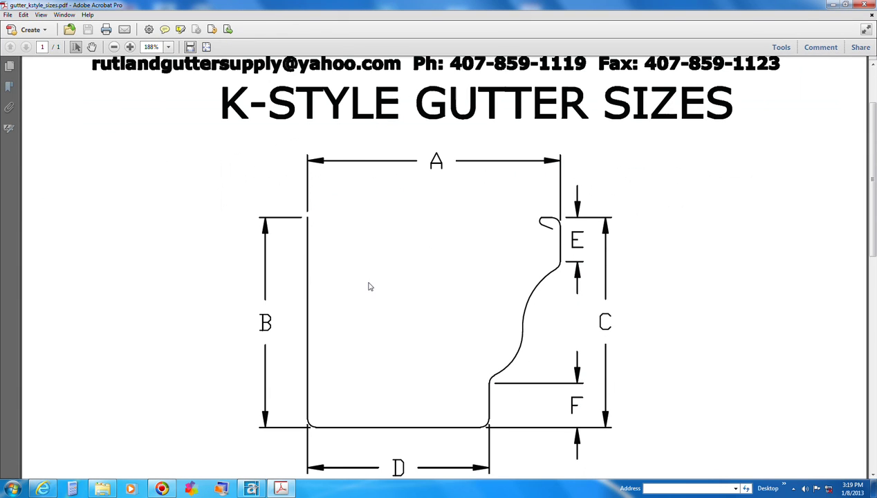
click(170, 47)
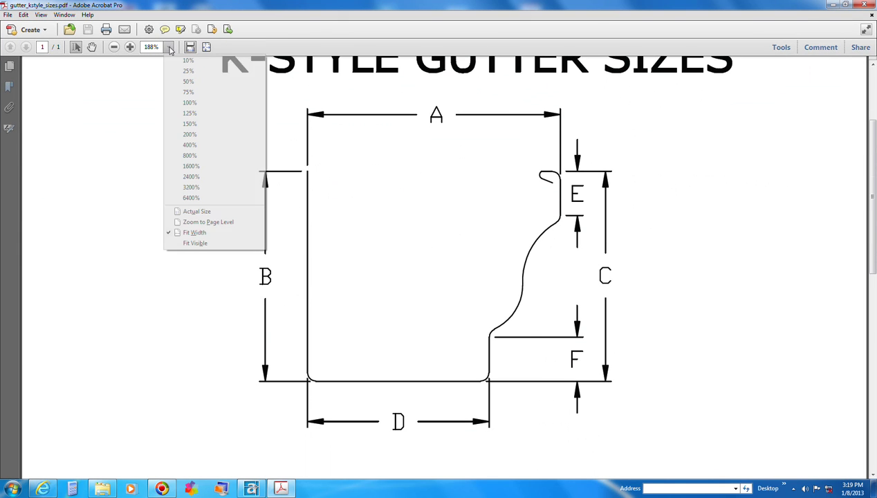
click(190, 115)
scroll(381, 315, down, 3)
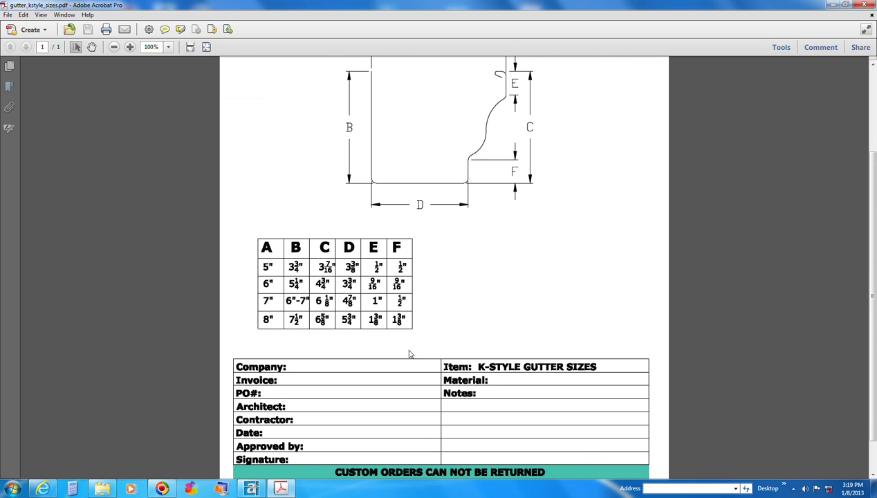
scroll(413, 287, up, 2)
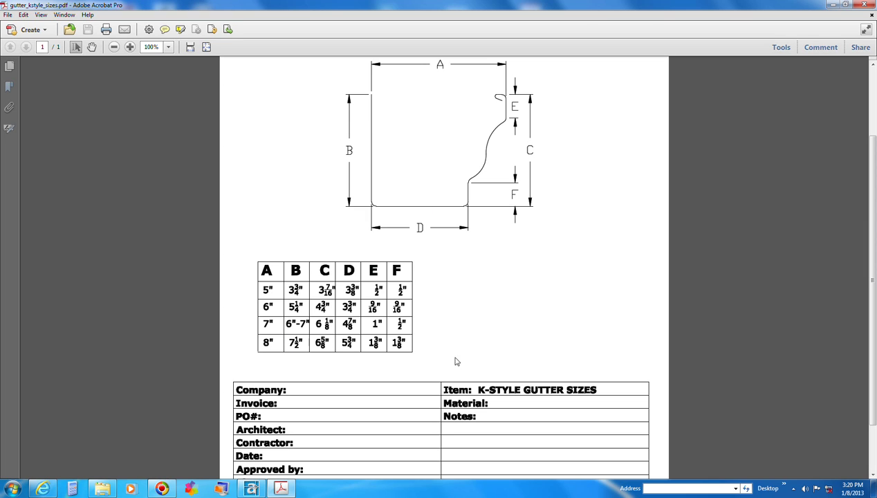
scroll(429, 325, down, 2)
scroll(411, 159, up, 4)
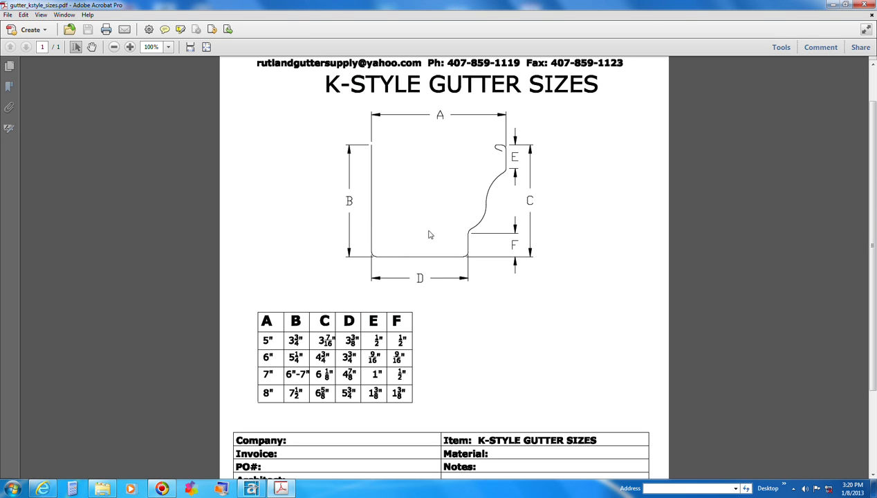
Minimize Acrobat, return to Drawing2 in AutoCAD, and start Insert > Raster Image
click(832, 4)
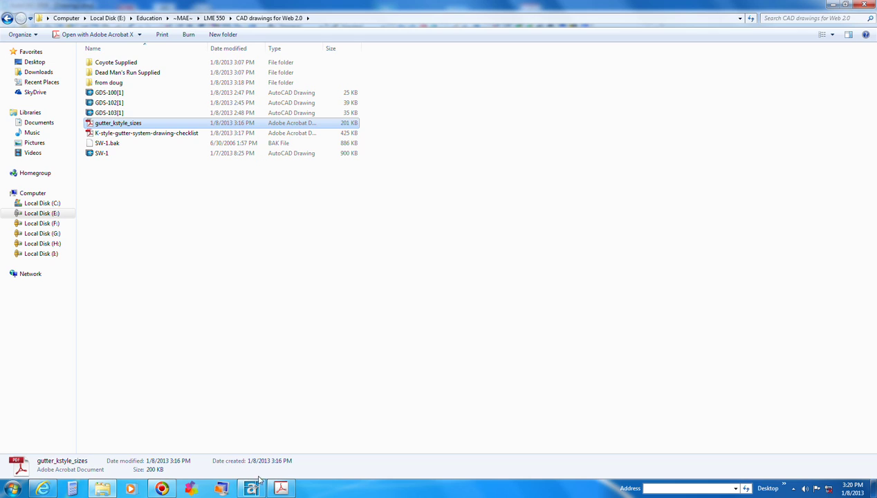
click(252, 490)
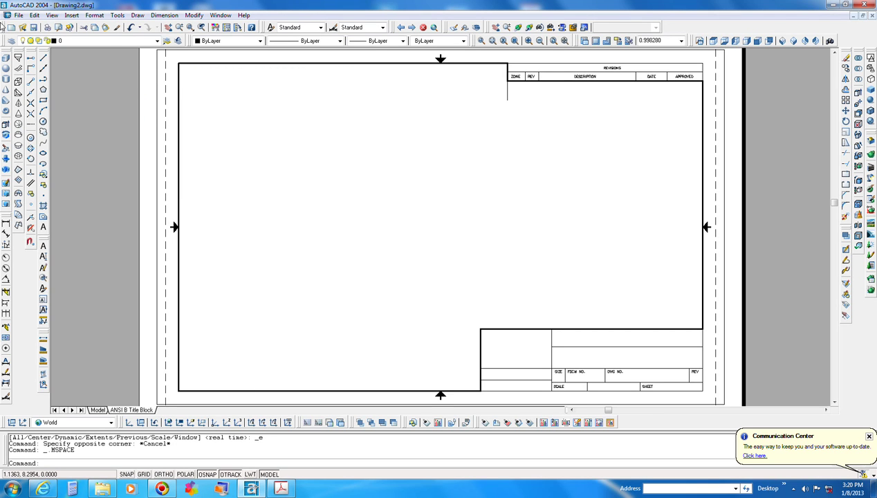
click(71, 15)
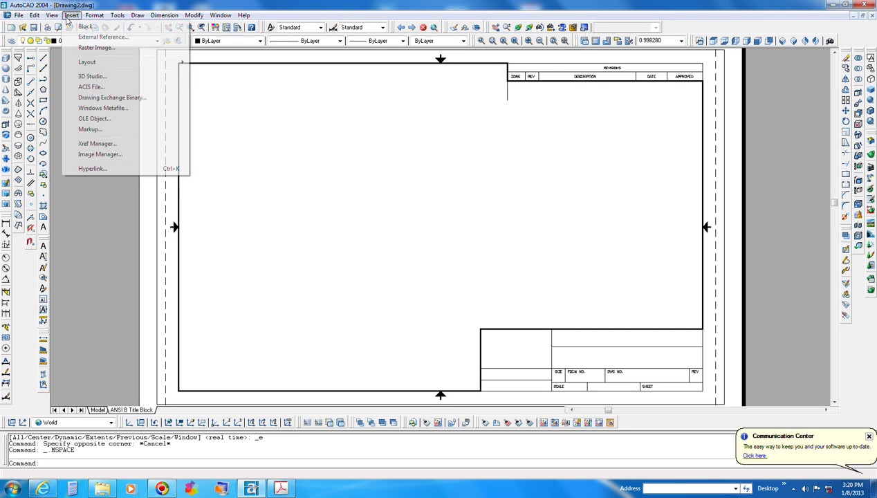
click(97, 47)
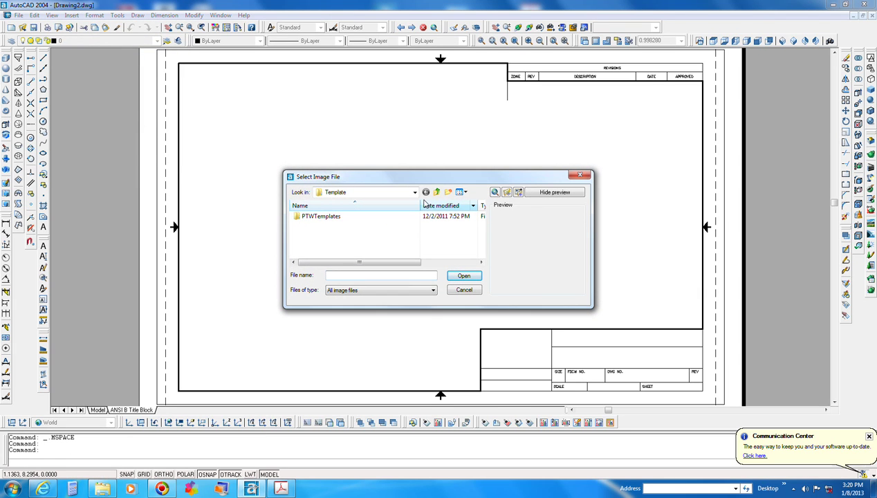
Browse the image picker to E:\Education\~MAE~\LME 550\CAD drawings for Web 2.0, then return to Acrobat
click(416, 192)
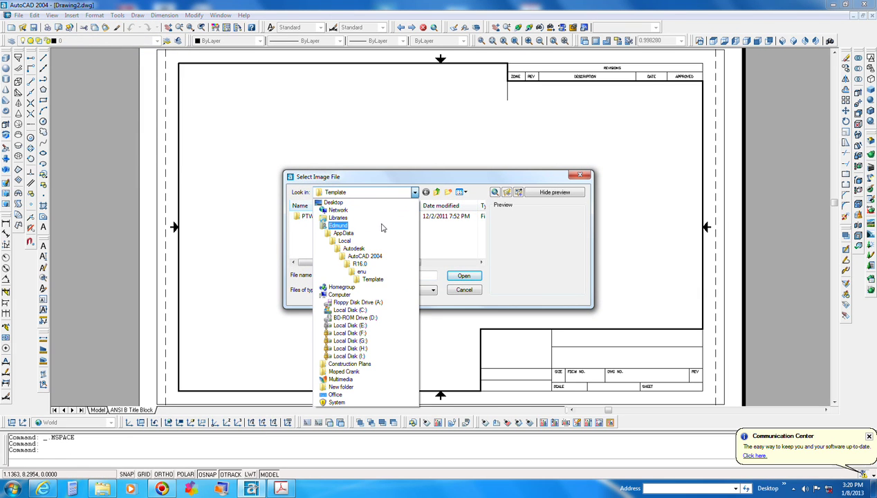
click(358, 326)
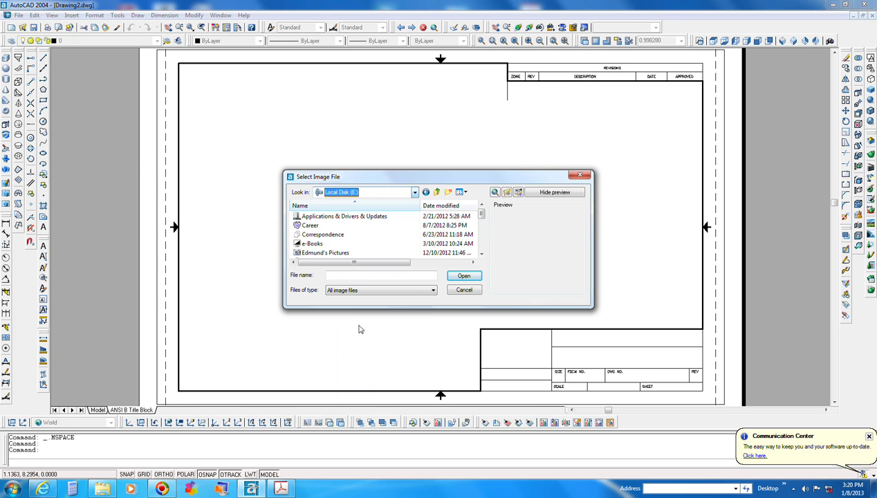
click(318, 244)
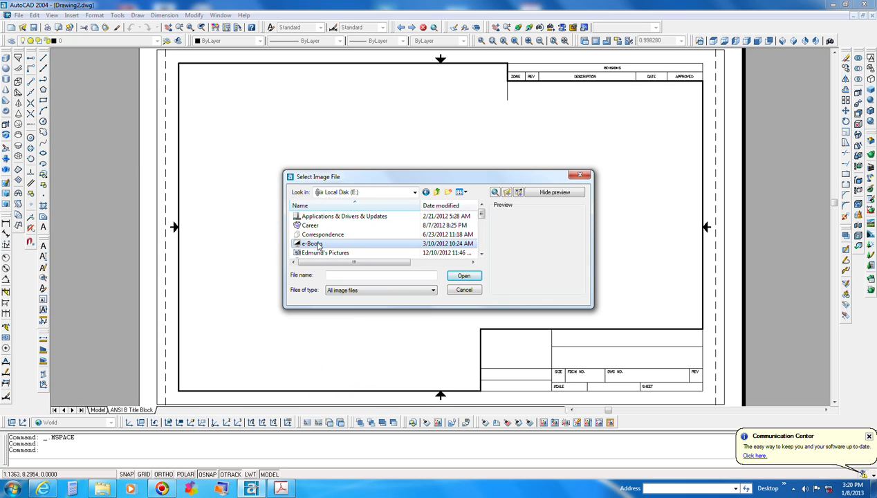
scroll(317, 242, down, 1)
double_click(317, 234)
double_click(312, 226)
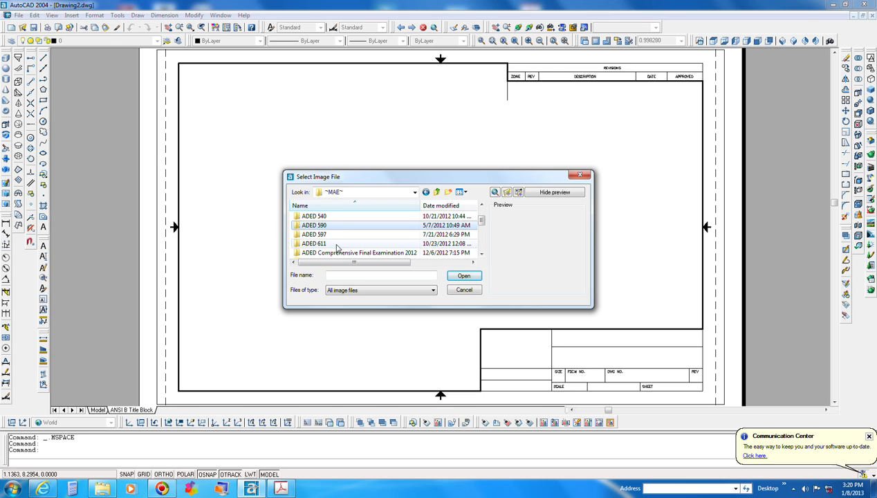
scroll(333, 249, down, 2)
double_click(319, 240)
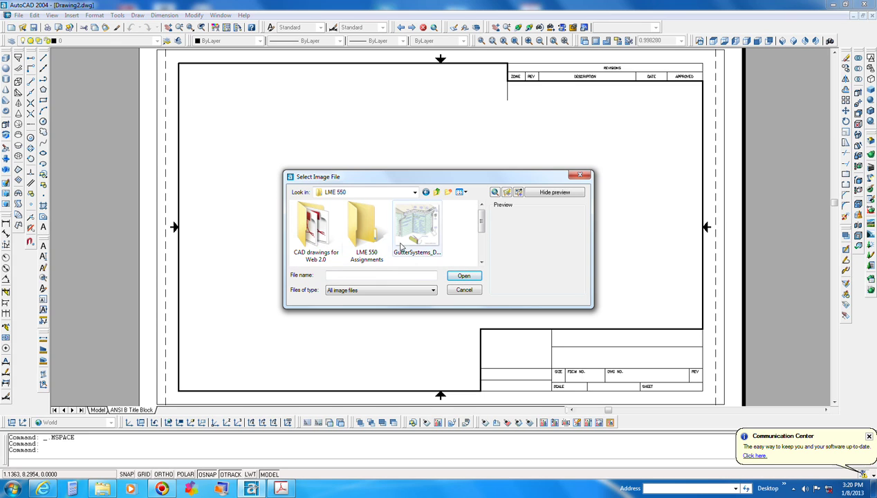
double_click(315, 235)
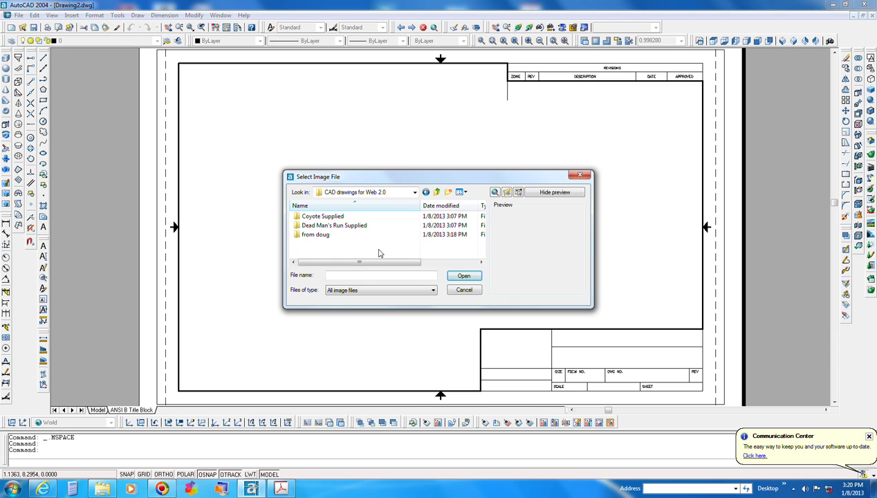
click(280, 490)
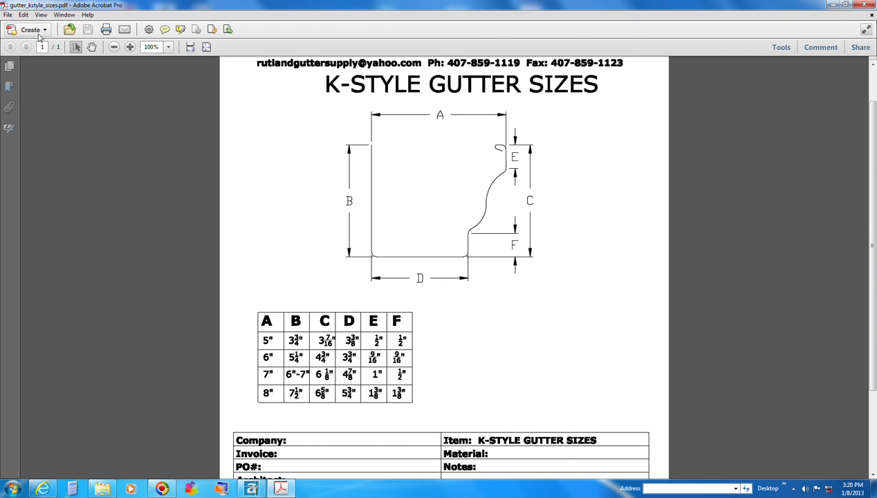
Save the sheet as JPEG 'gutter_kstyle_sizes' in the CAD drawings for Web 2.0 folder
click(11, 18)
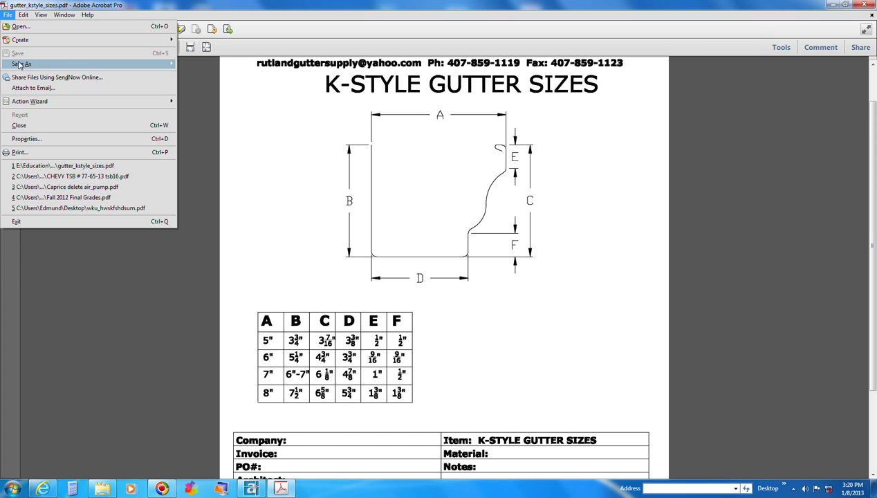
mouse_move(175, 62)
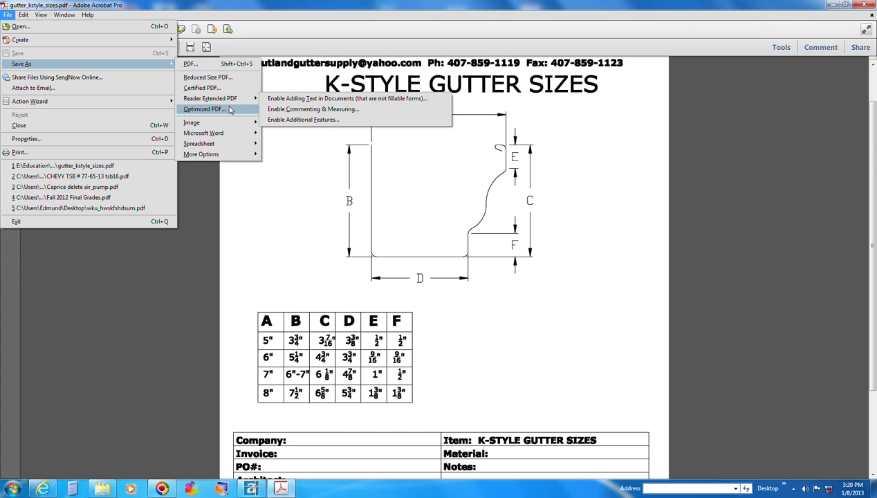
mouse_move(250, 129)
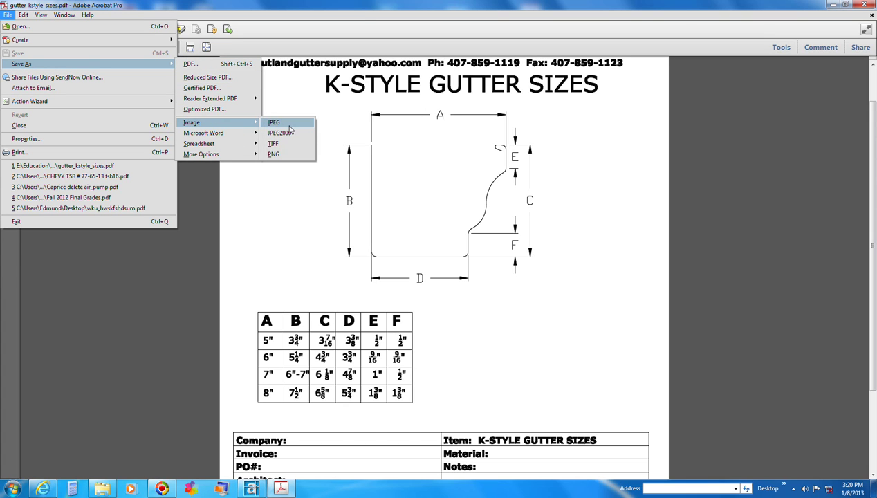
click(288, 124)
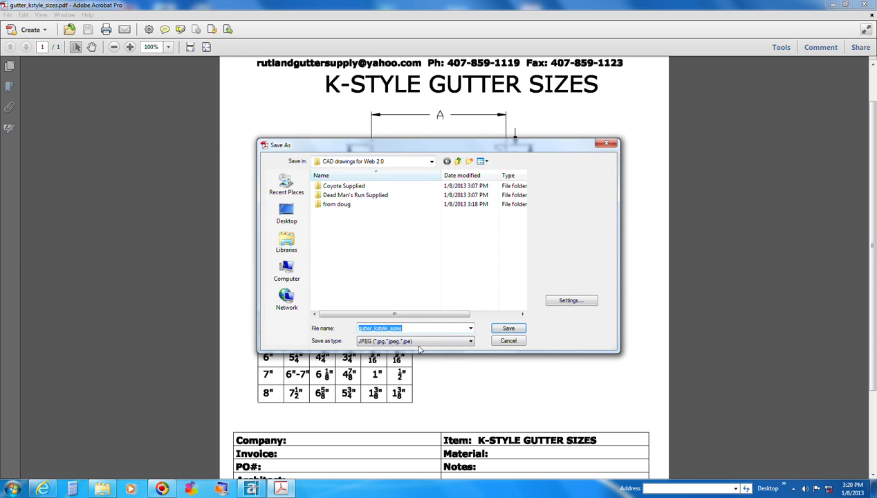
click(509, 330)
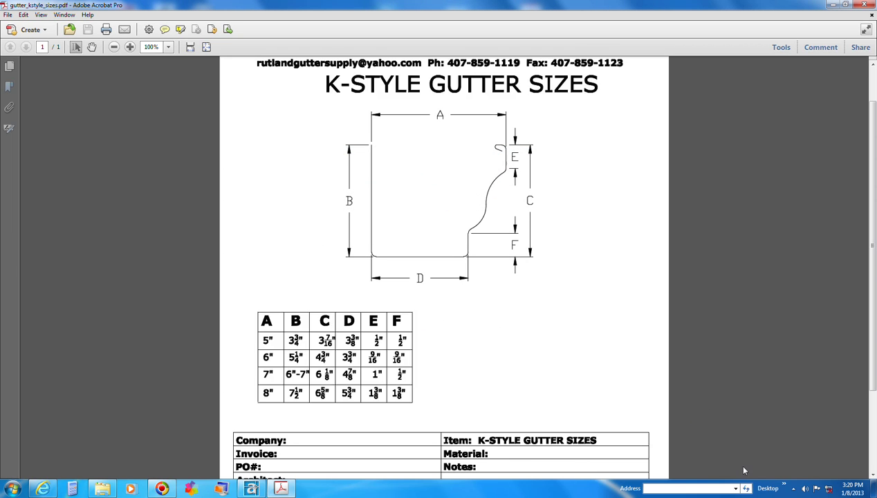
click(252, 489)
Pick the gutter_kstyle_sizes JPEG and accept the Image dialog with on-screen insertion and scale
double_click(325, 244)
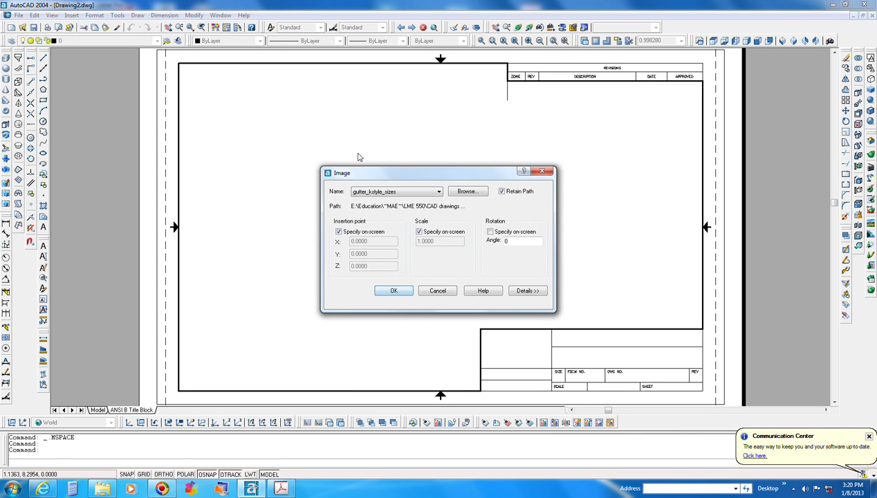
drag(389, 174, 379, 158)
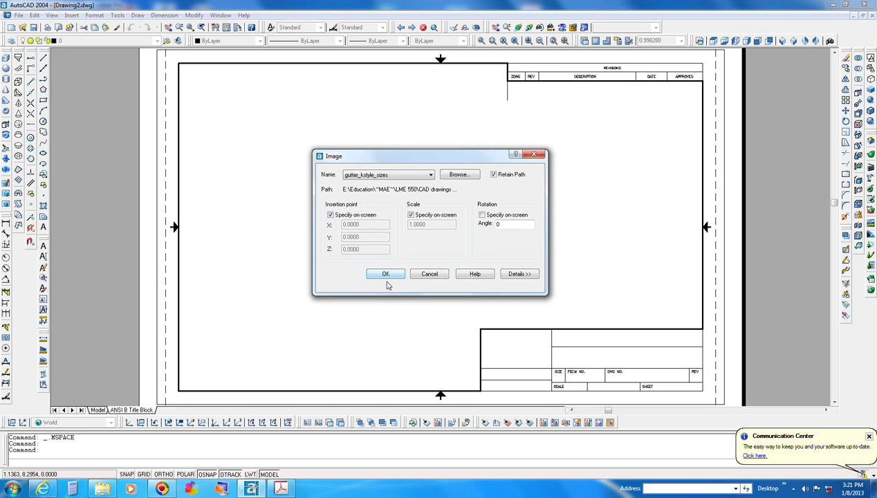
click(380, 276)
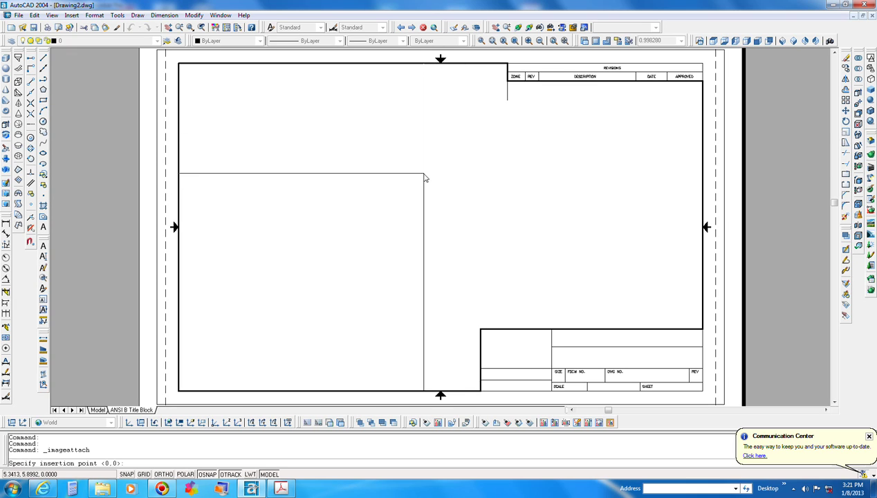
Place the gutter_kstyle_sizes image on the sheet at a picked point and scale, then switch to Model space
click(398, 185)
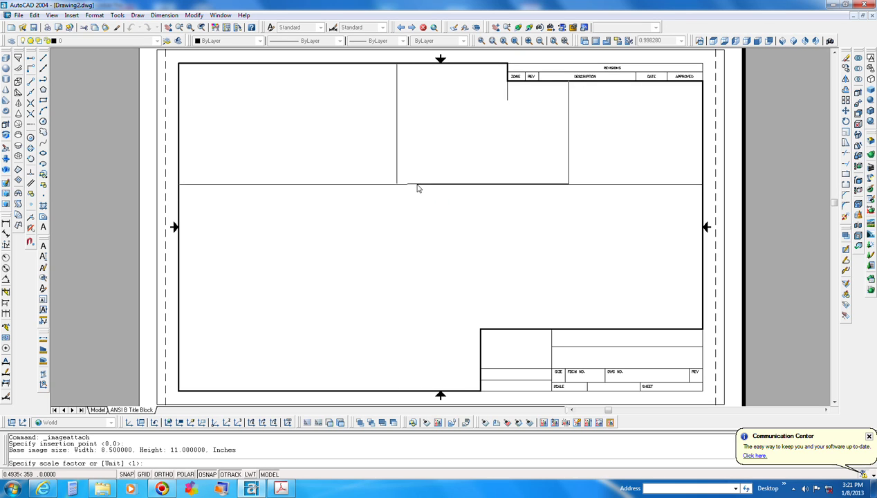
click(367, 172)
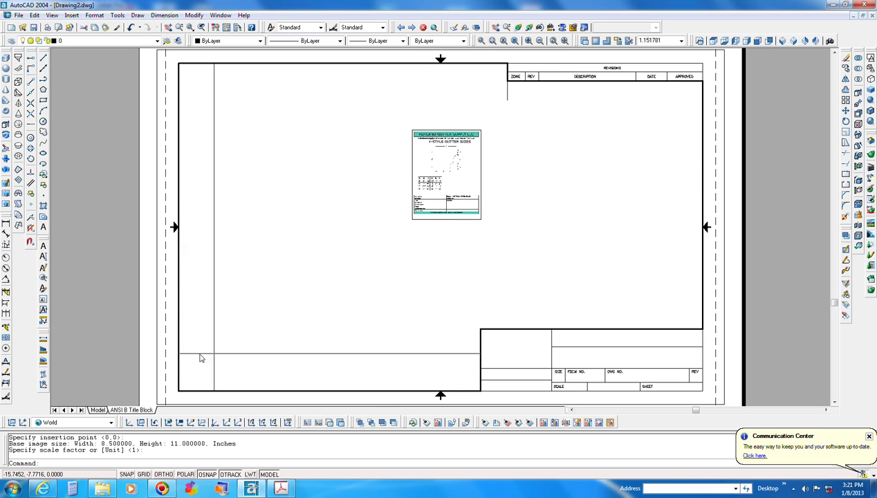
click(98, 410)
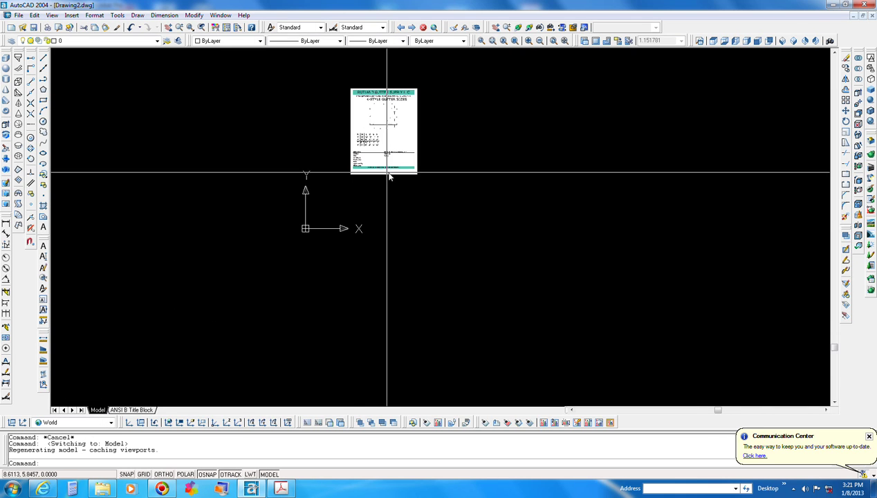
Zoom and pan to frame the whole K-STYLE GUTTER SIZES sheet in model space
scroll(351, 125, up, 6)
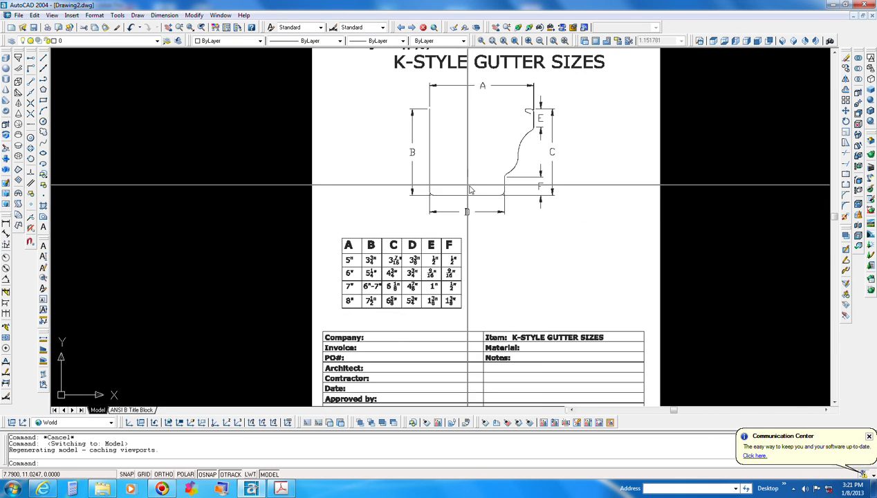
middle_drag(574, 225, 386, 181)
scroll(386, 181, down, 4)
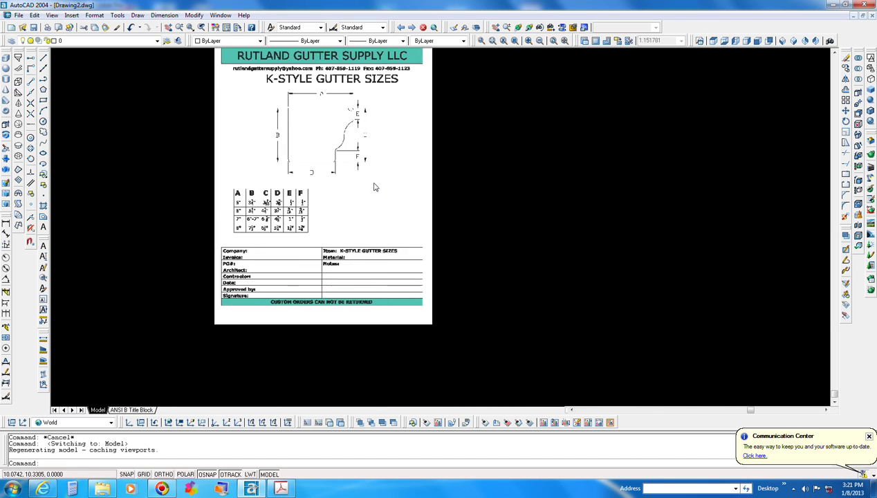